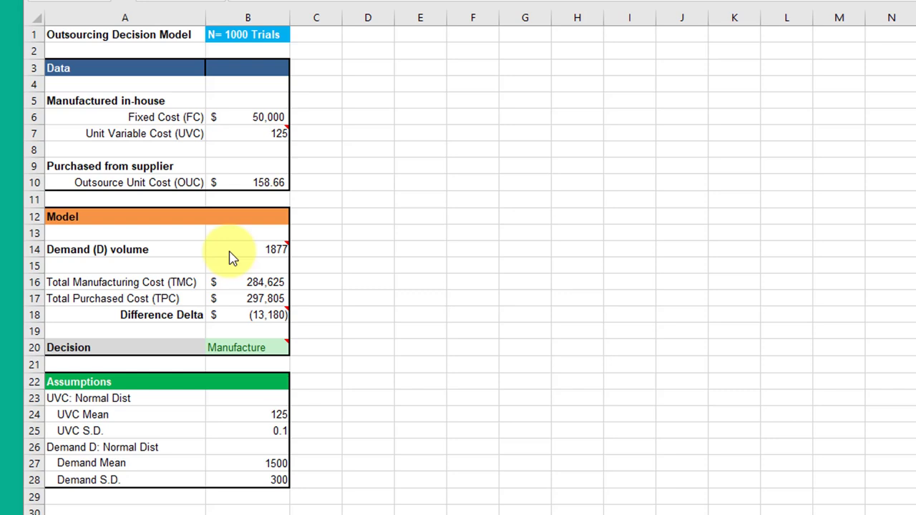
- Review the ROUND(NORM.INV(RAND(),…),0) formulas in B7 (Unit Variable Cost) and B14 (Demand volume)
{"action": "left_click", "coordinate": [266, 133]}
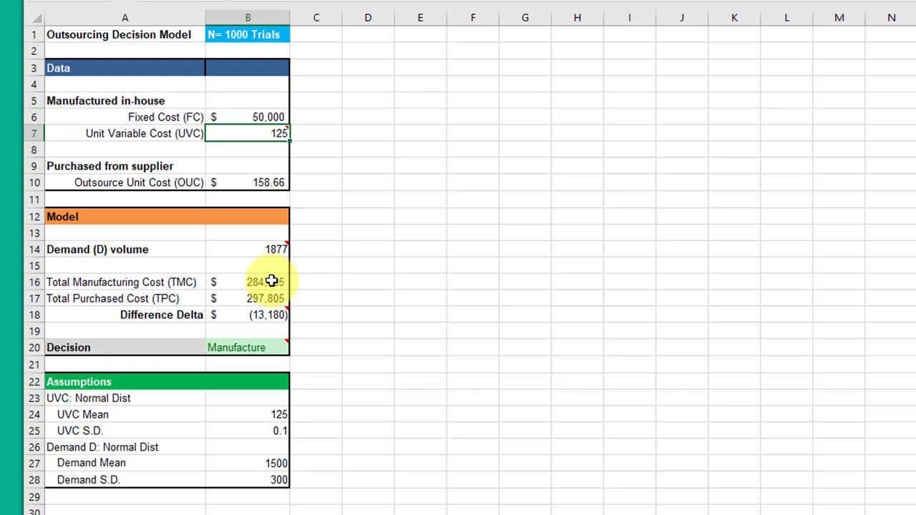
{"action": "mouse_move", "coordinate": [255, 246]}
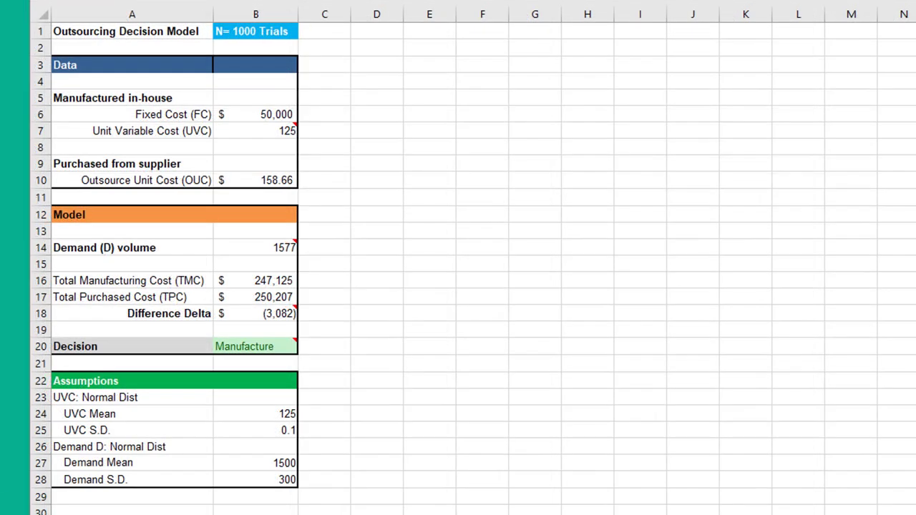
- Recalculate the model seven times with F9, ending at demand 1679 and a $(6,515) difference
{"action": "left_click", "coordinate": [364, 178]}
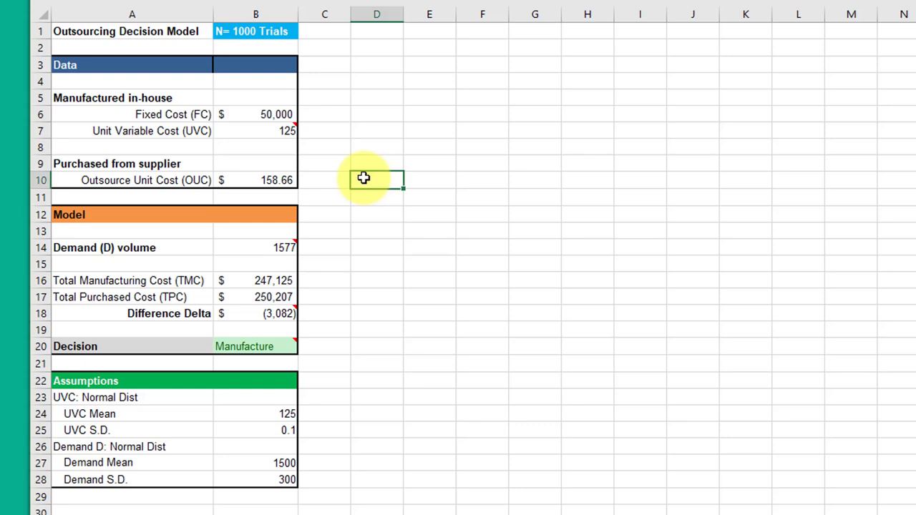
{"action": "key", "text": "F9"}
{"action": "key", "text": "F9"}
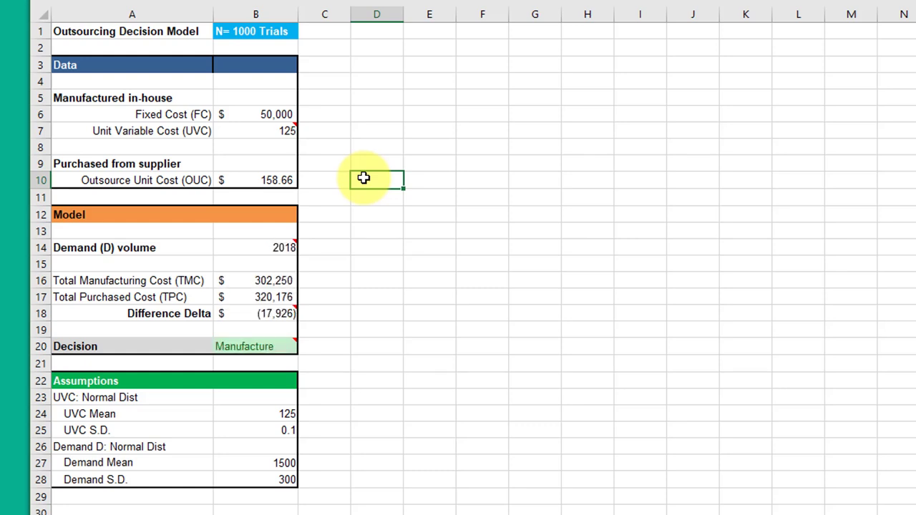
{"action": "key", "text": "F9"}
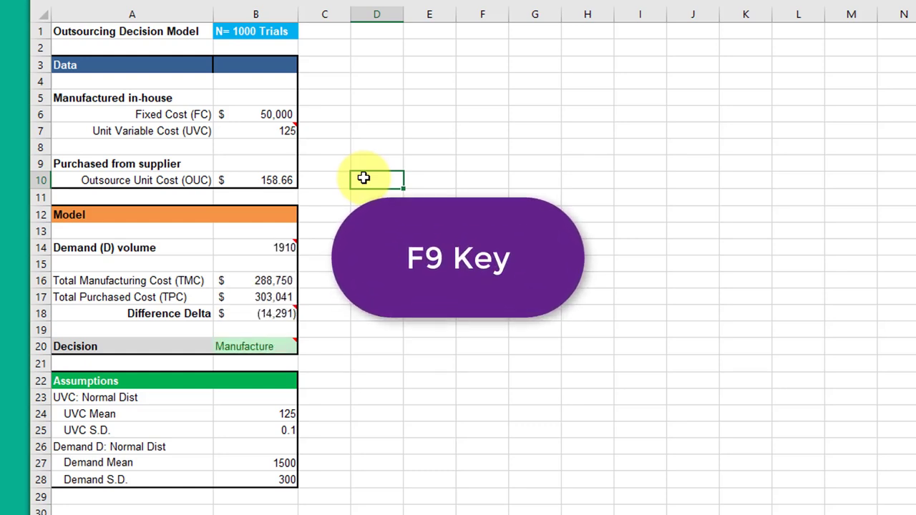
{"action": "key", "text": "F9"}
{"action": "key", "text": "F9"}
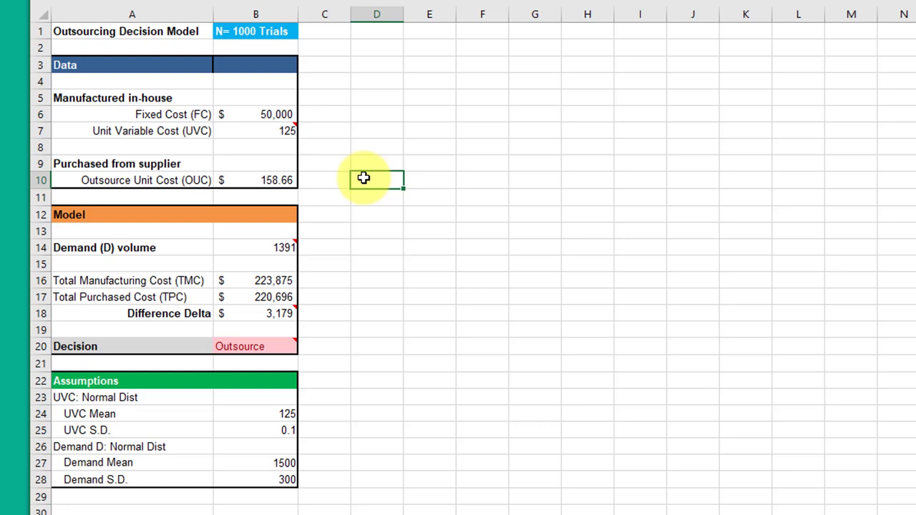
{"action": "key", "text": "F9"}
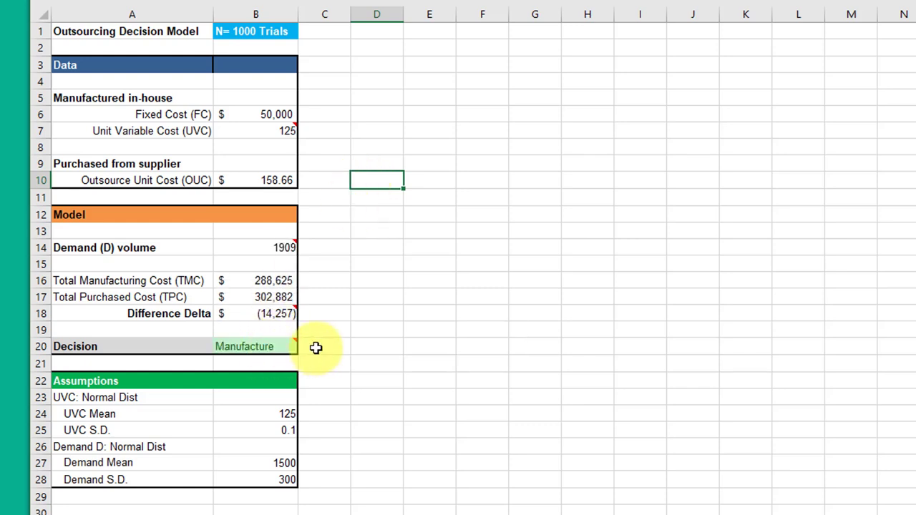
{"action": "key", "text": "F9"}
{"action": "key", "text": "F9"}
{"action": "key", "text": "F9"}
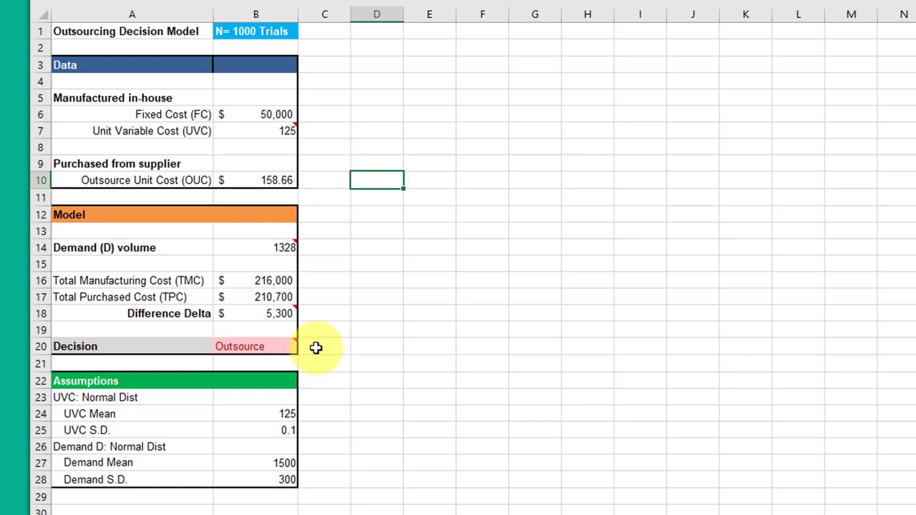
{"action": "key", "text": "F9"}
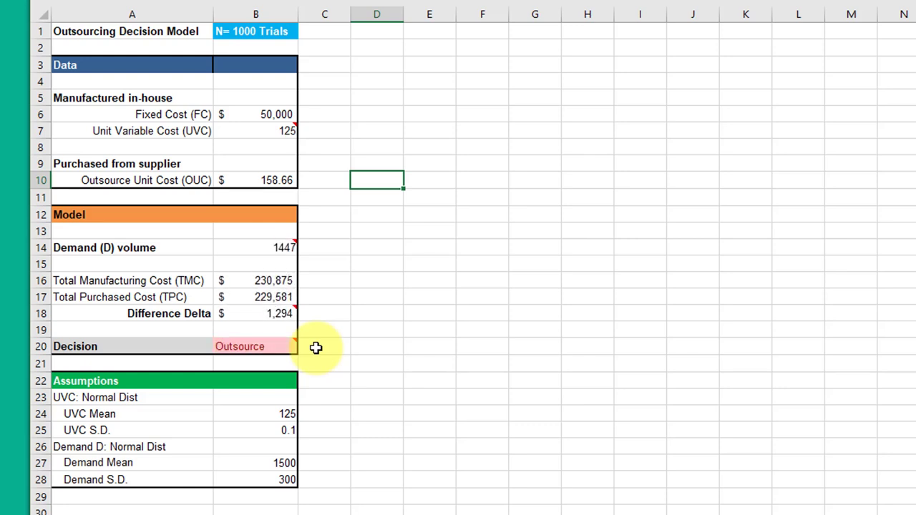
{"action": "key", "text": "F9"}
{"action": "key", "text": "F9"}
{"action": "key", "text": "F9"}
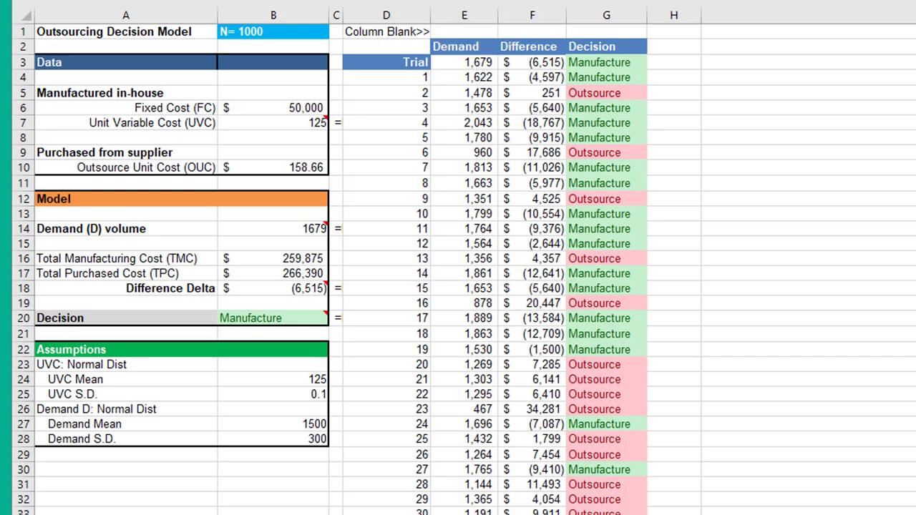
- Link the top Demand cell E3 to the Demand volume with =B14
{"action": "left_click", "coordinate": [467, 61]}
{"action": "type", "text": "="}
{"action": "left_click", "coordinate": [292, 230]}
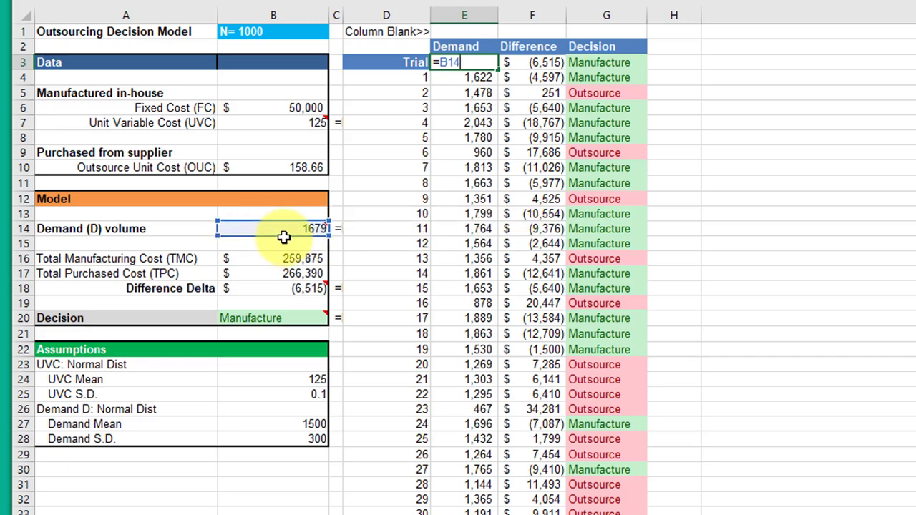
{"action": "mouse_move", "coordinate": [298, 229]}
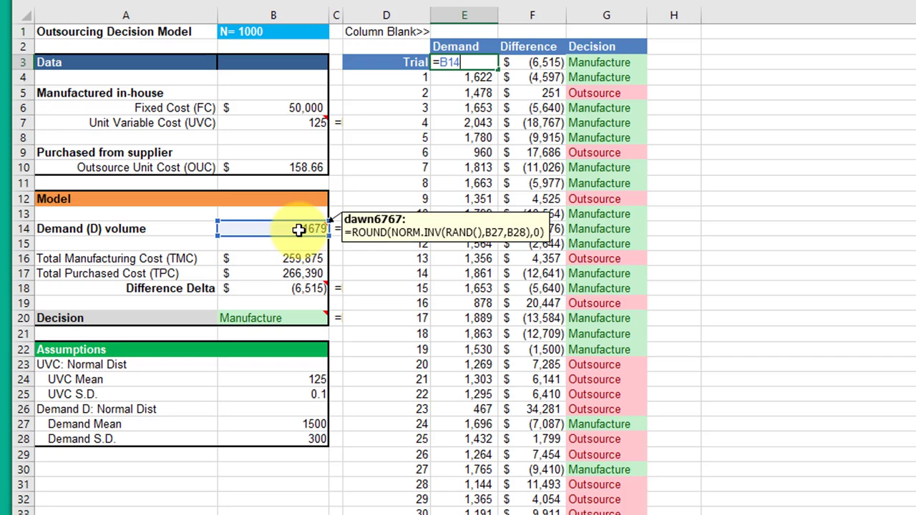
{"action": "key", "text": "Return"}
- Link the top Difference cell F3 to the Difference Delta with =B18
{"action": "left_click", "coordinate": [548, 62]}
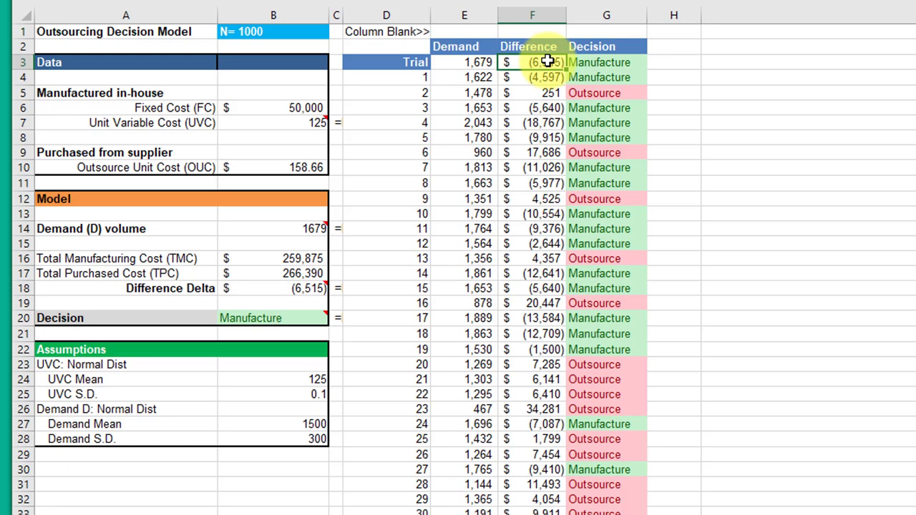
{"action": "type", "text": "=B18"}
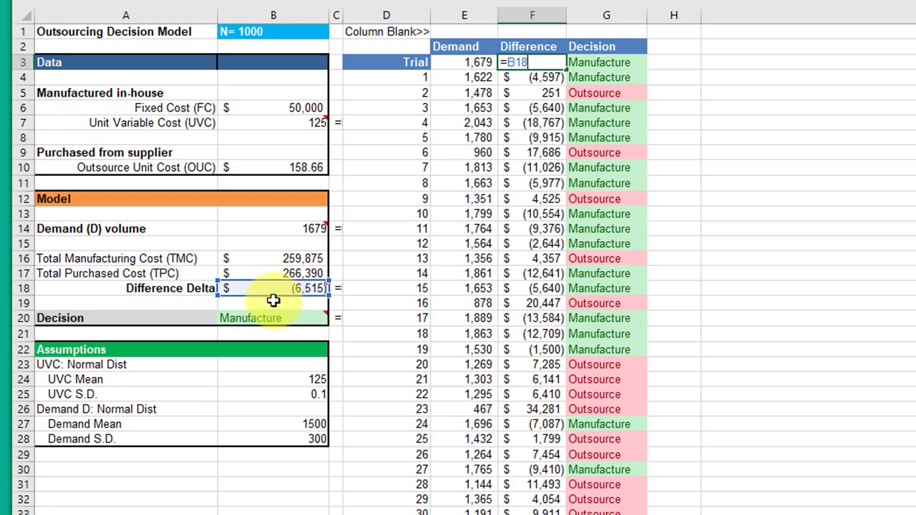
{"action": "key", "text": "ctrl+Return"}
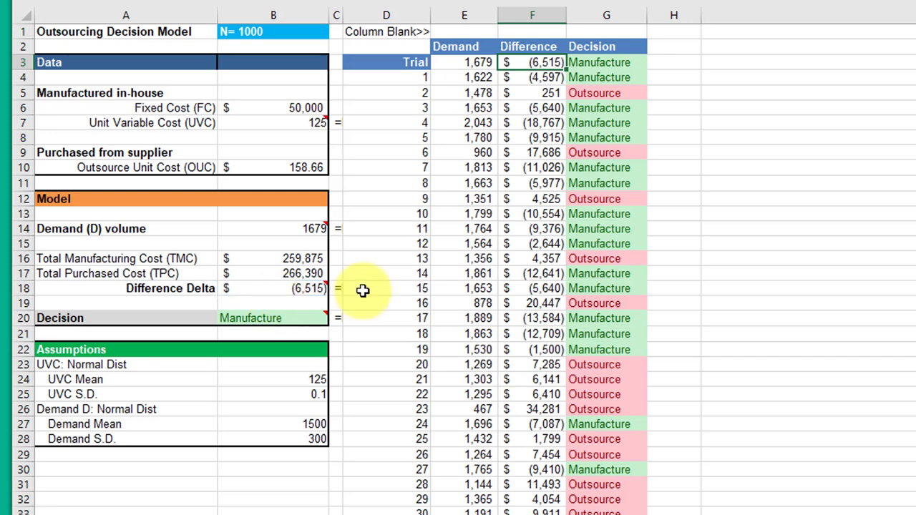
{"action": "left_click", "coordinate": [607, 62]}
{"action": "double_click", "coordinate": [607, 62]}
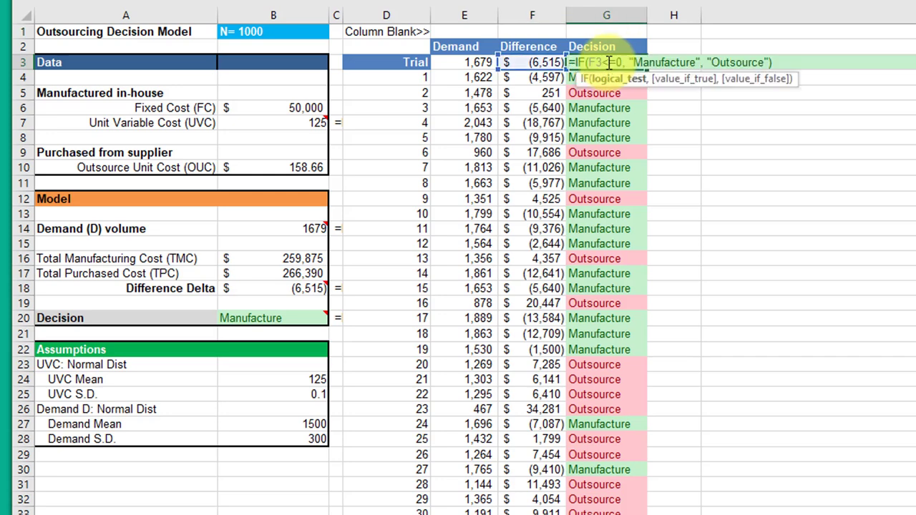
{"action": "key", "text": "Escape"}
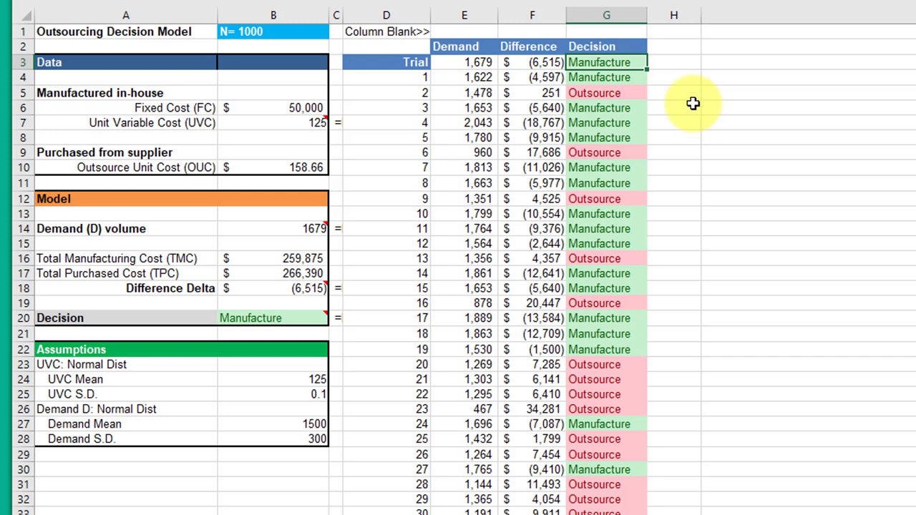
- Redraw all trials six times, ending at demand 1,239, an $8,295 difference and Outsource
{"action": "left_click", "coordinate": [752, 65]}
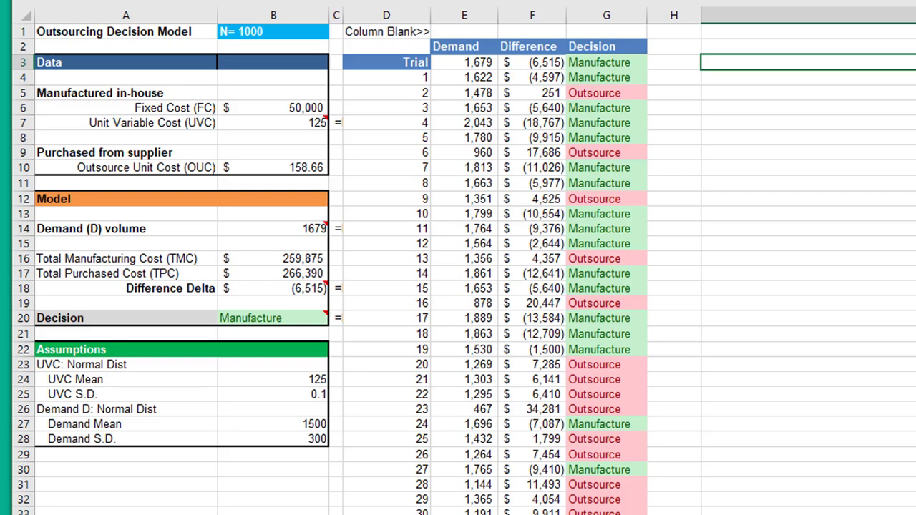
{"action": "key", "text": "F9"}
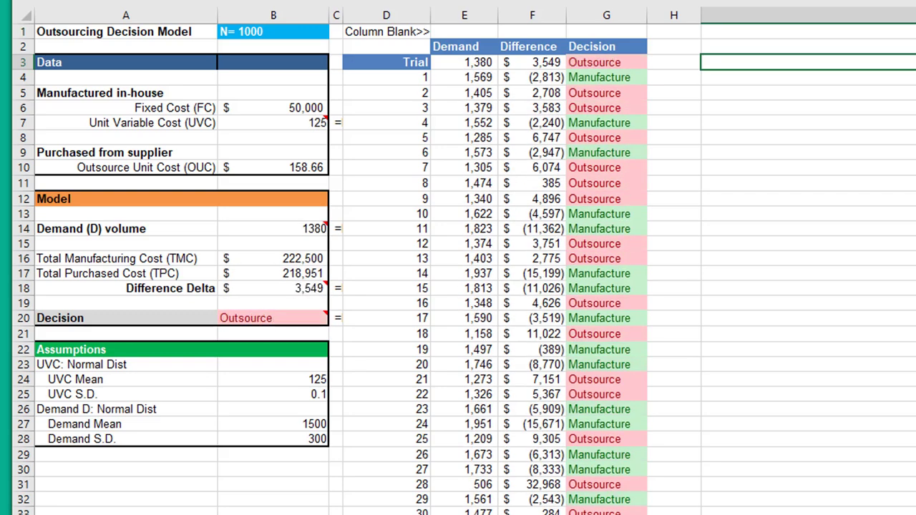
{"action": "key", "text": "F9"}
{"action": "key", "text": "F9"}
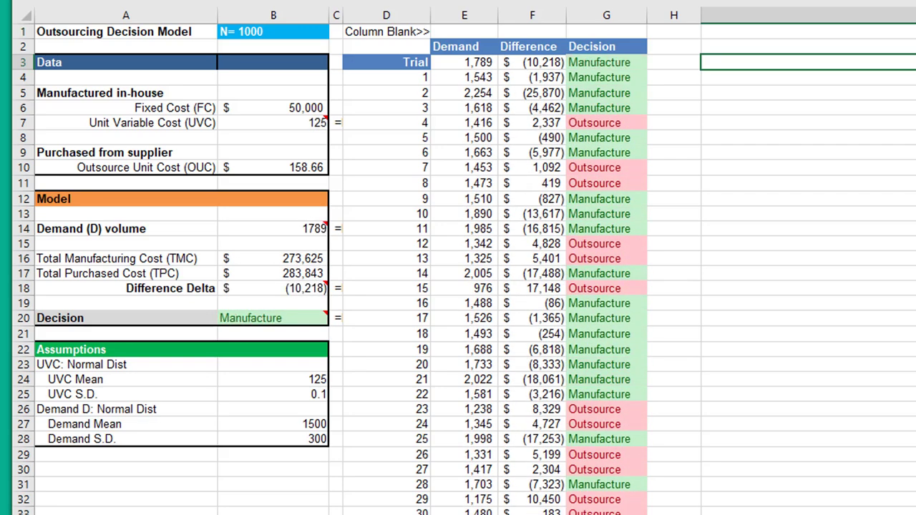
{"action": "key", "text": "F9"}
{"action": "key", "text": "F9"}
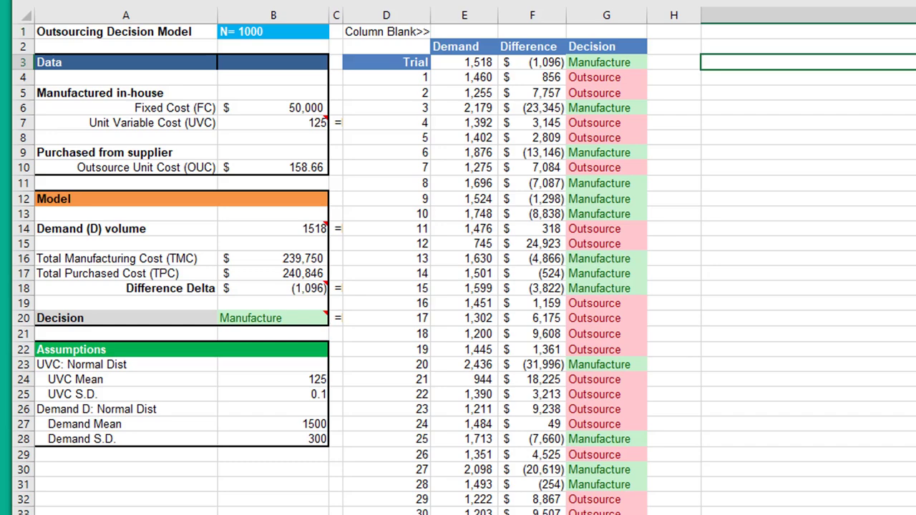
{"action": "key", "text": "F9"}
{"action": "key", "text": "F9"}
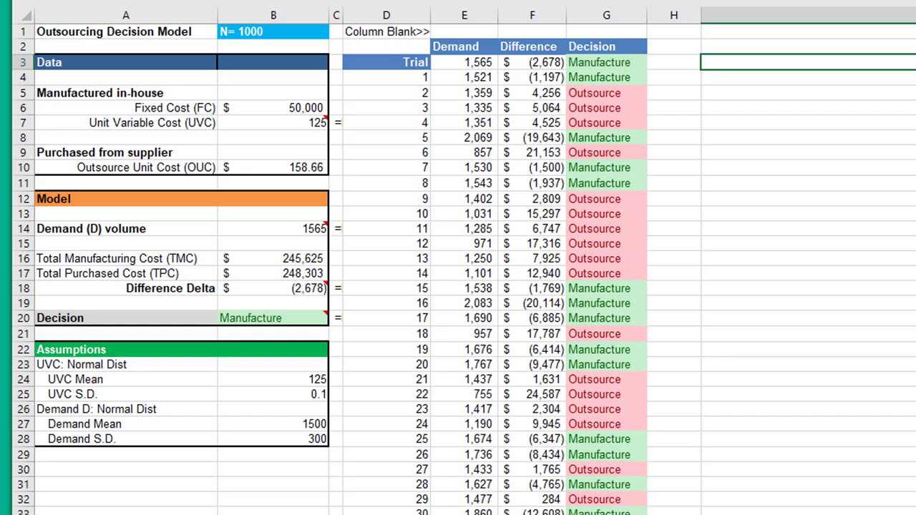
{"action": "key", "text": "F9"}
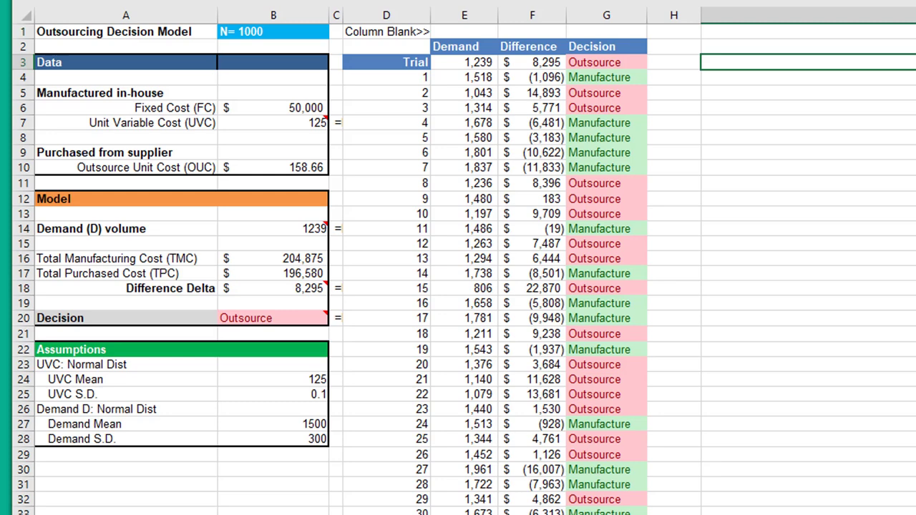
{"action": "key", "text": "F9"}
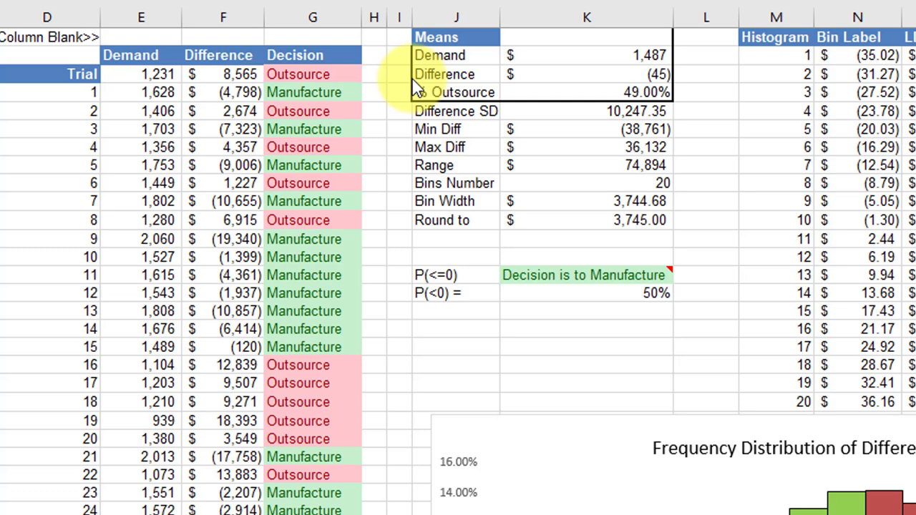
- Check the K3–K5 formulas: mean demand 1,487, mean difference $(45), 49.00% Outsource
{"action": "left_click", "coordinate": [621, 58]}
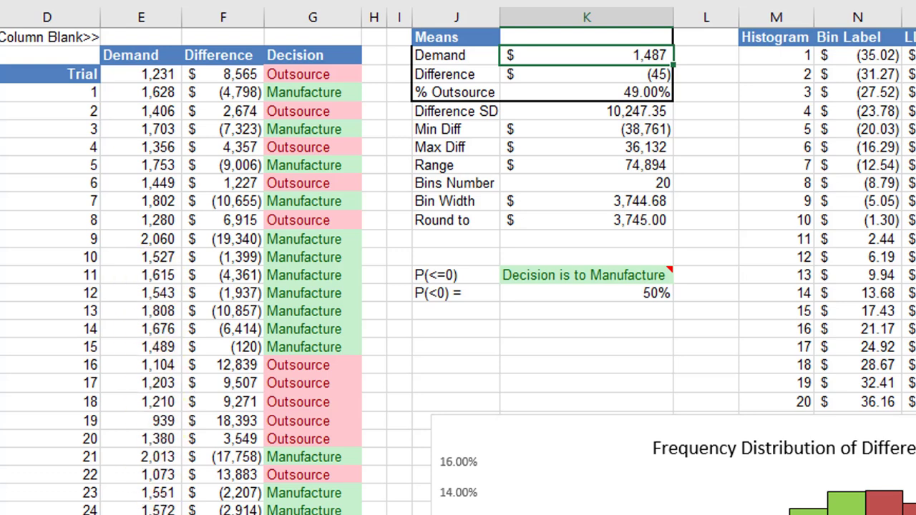
{"action": "left_click", "coordinate": [654, 74]}
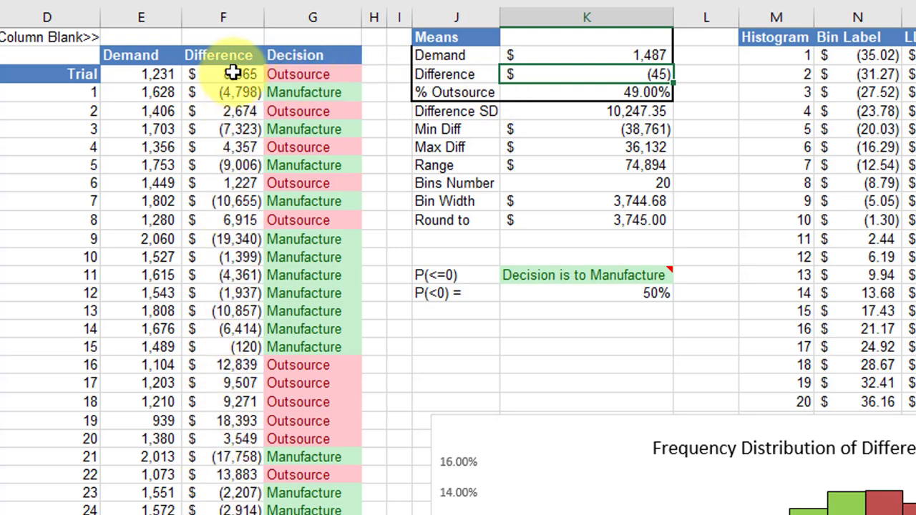
{"action": "left_click", "coordinate": [633, 90]}
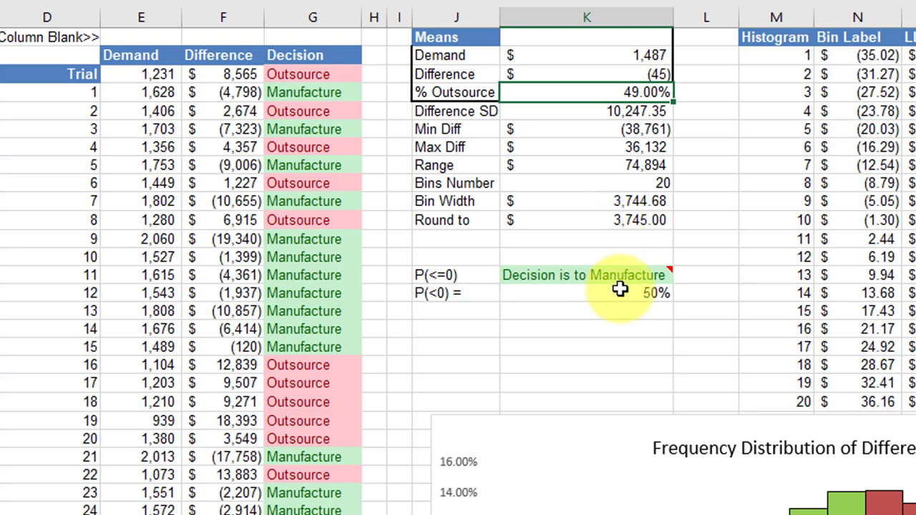
- Inspect the P(<0) formula in K14 beside the histogram table and chart
{"action": "mouse_move", "coordinate": [538, 280]}
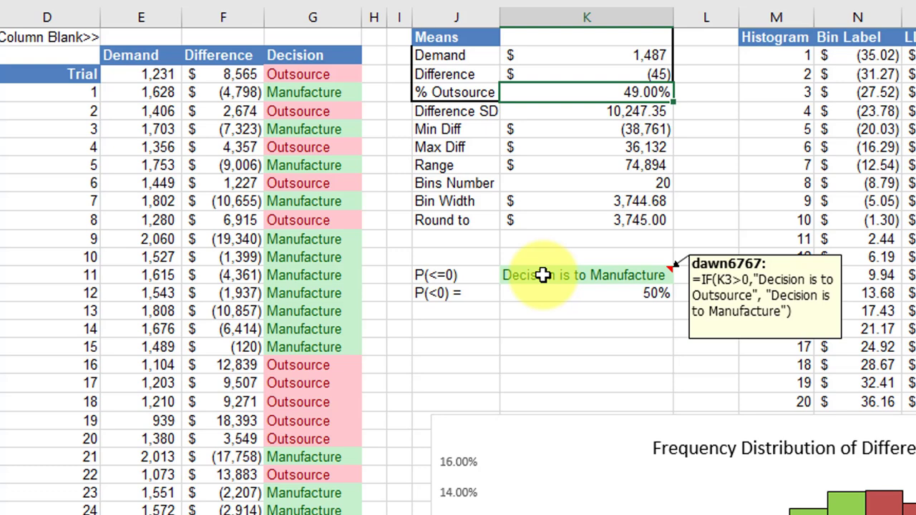
{"action": "left_click", "coordinate": [635, 297]}
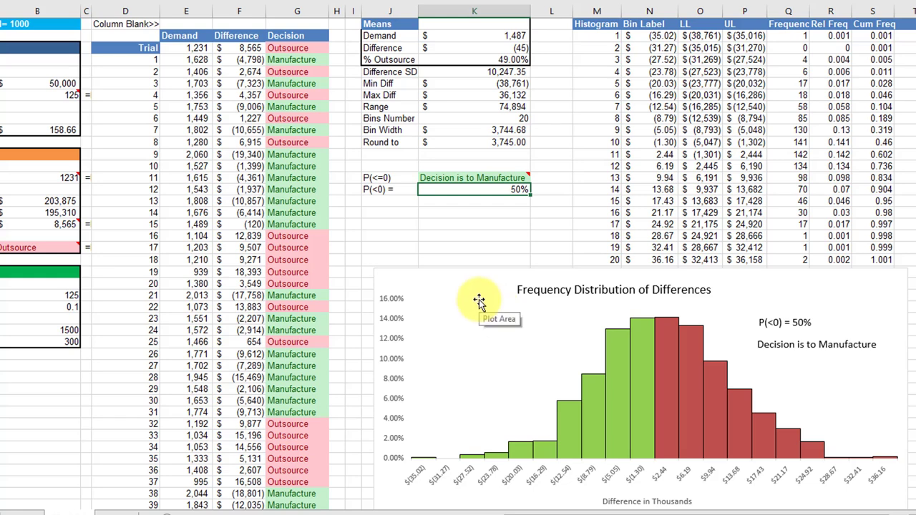
{"action": "left_click", "coordinate": [458, 226]}
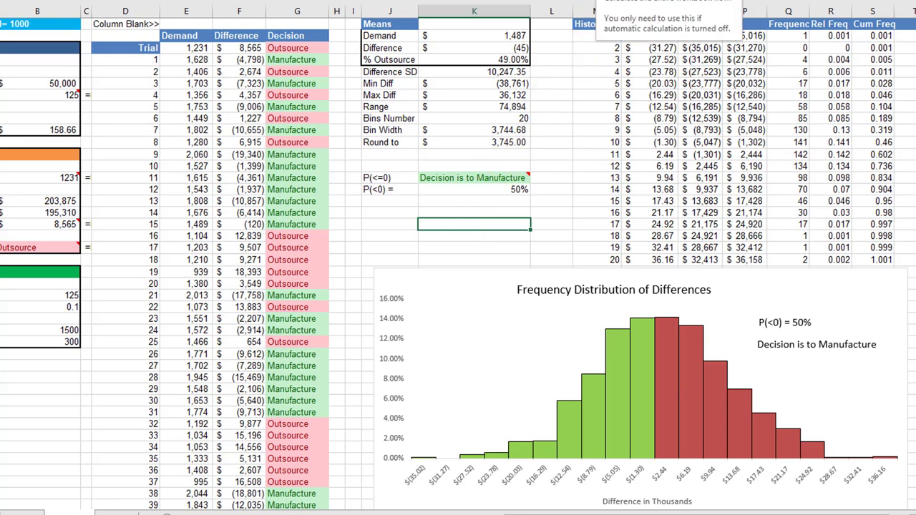
- Rerun the simulation eight times until it reads 'Decision is to Outsource' with P(<0) = 49%
{"action": "key", "text": "F9"}
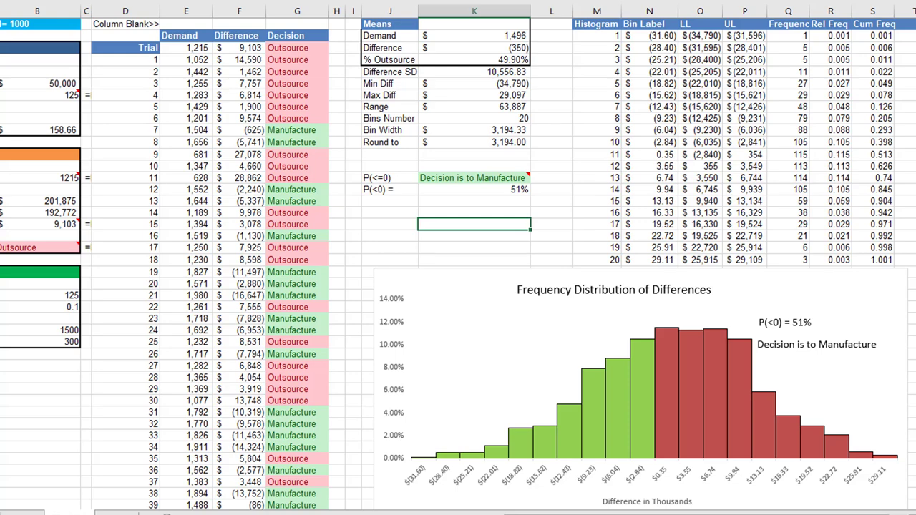
{"action": "key", "text": "F9"}
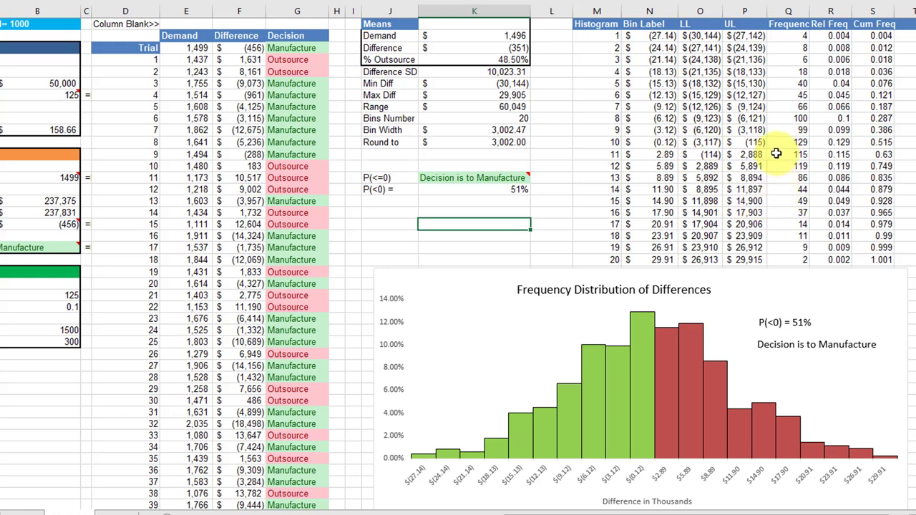
{"action": "mouse_move", "coordinate": [664, 371]}
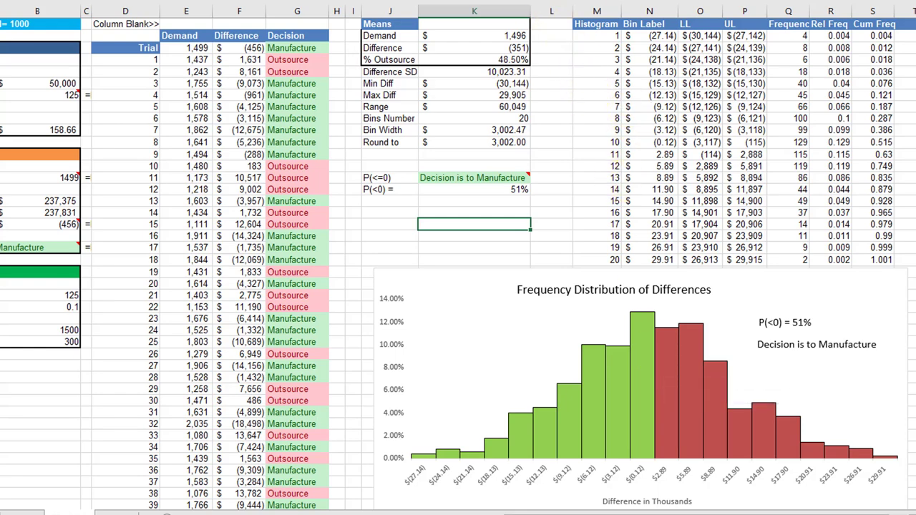
{"action": "key", "text": "F9"}
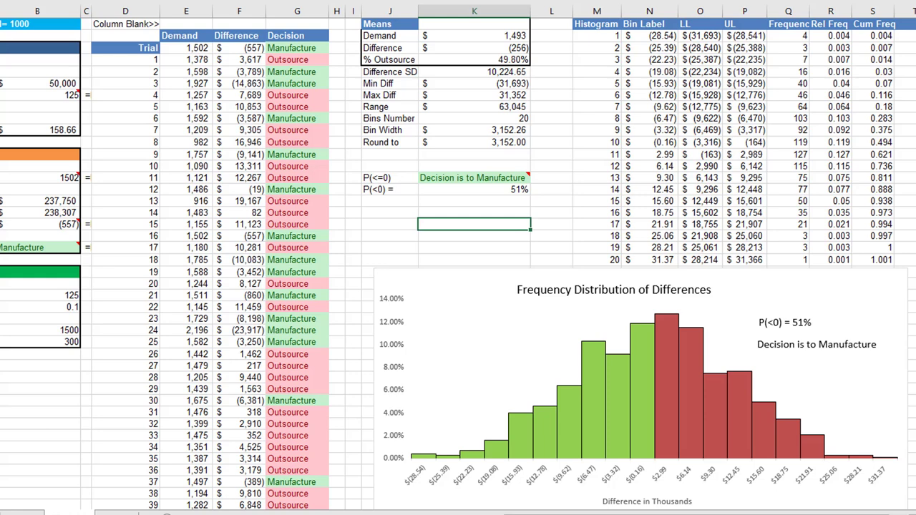
{"action": "key", "text": "F9"}
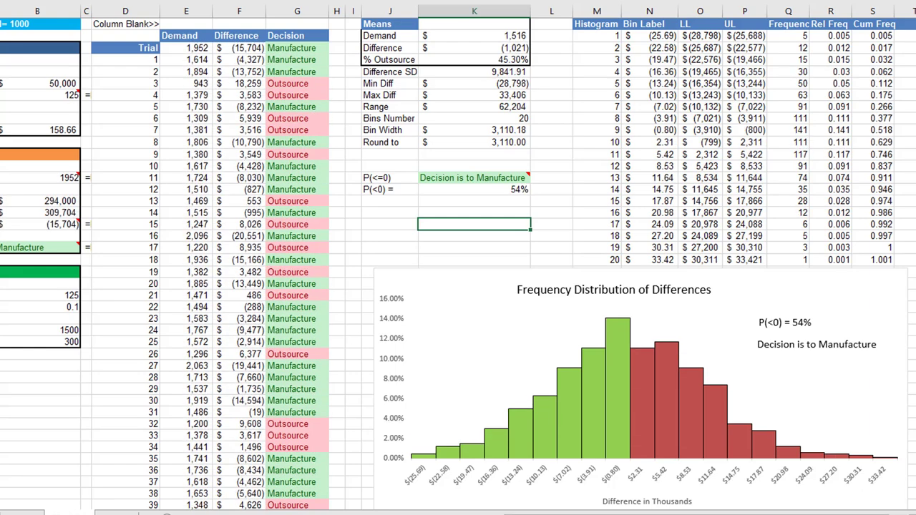
{"action": "key", "text": "F9"}
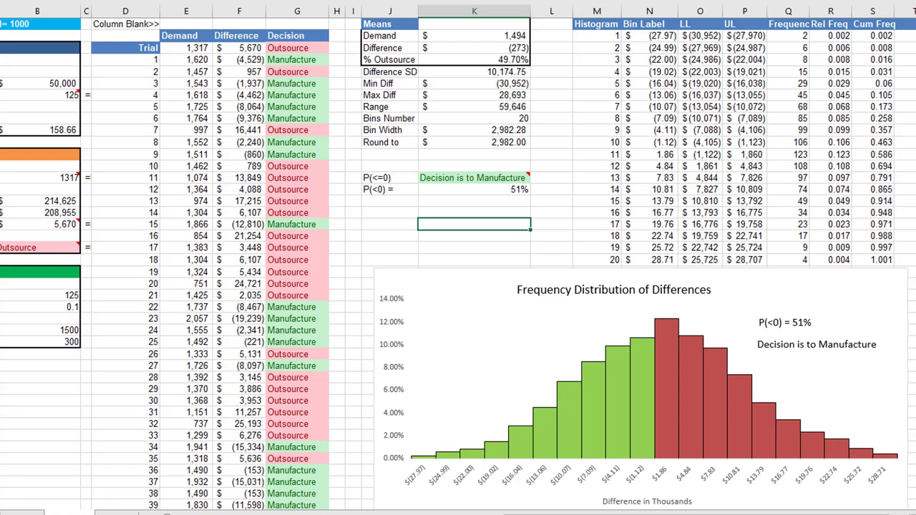
{"action": "key", "text": "F9"}
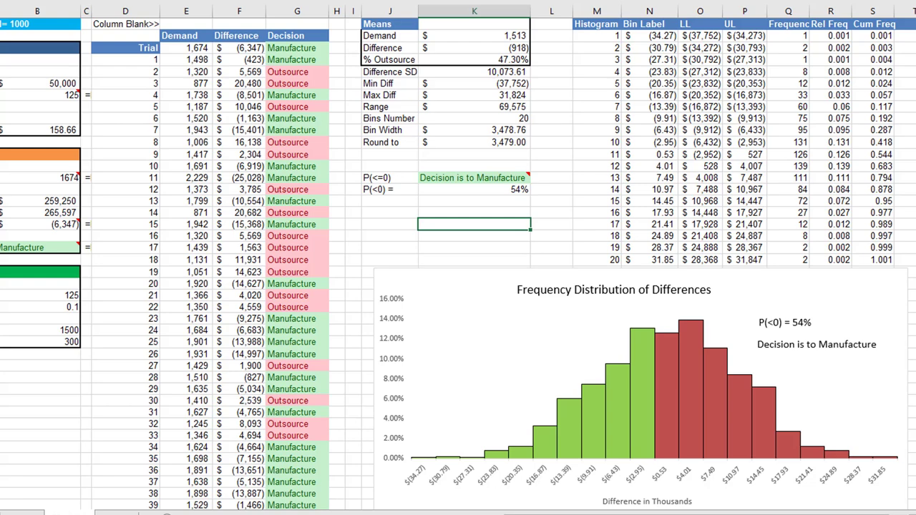
{"action": "key", "text": "F9"}
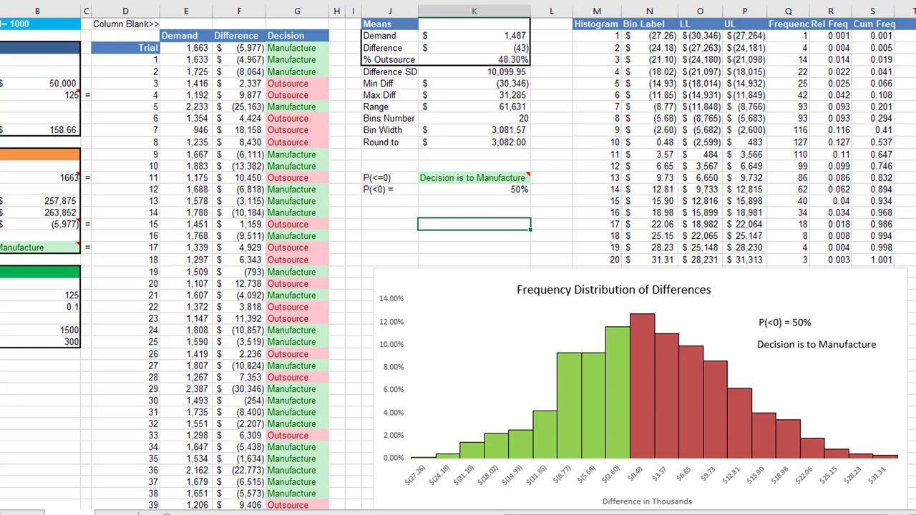
{"action": "key", "text": "F9"}
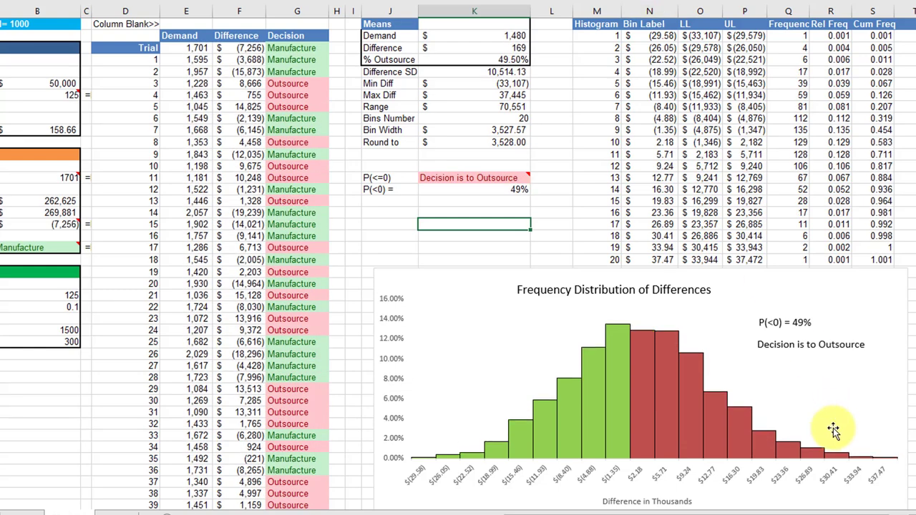